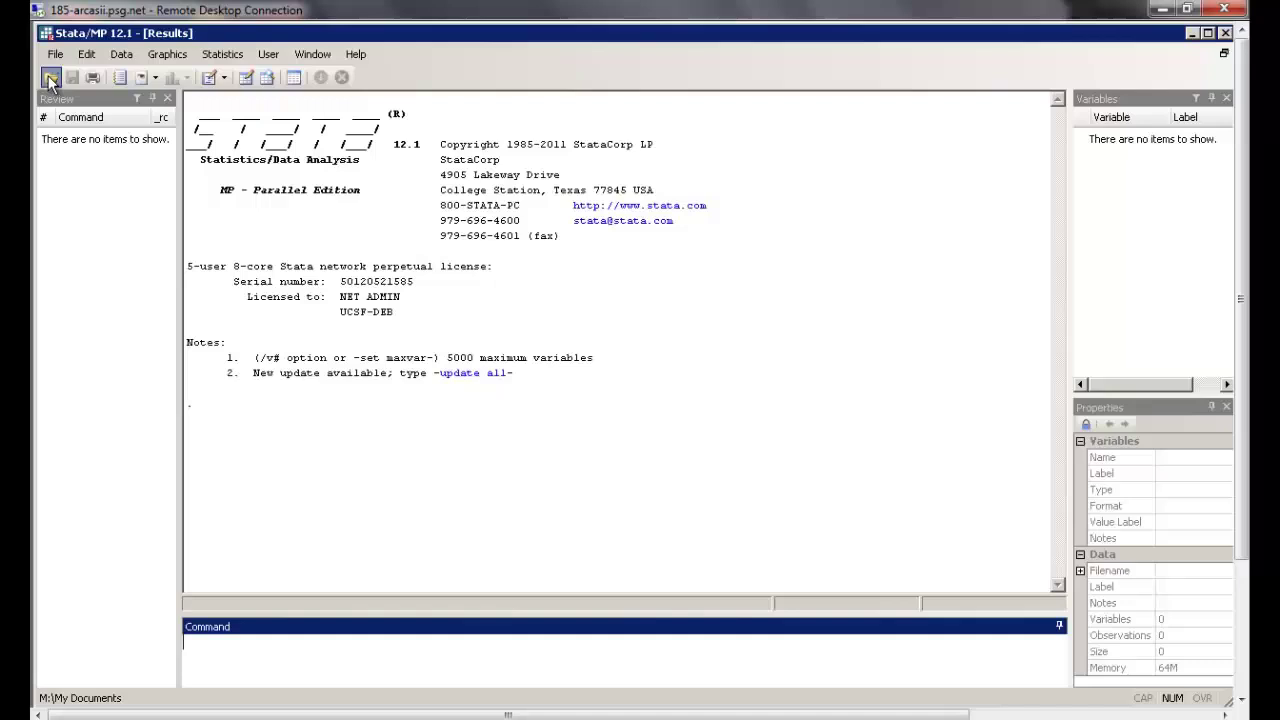
# - Open pwid.dta and declare it survey data with svyset id [iweight=weights]
pyautogui.click(50, 77)
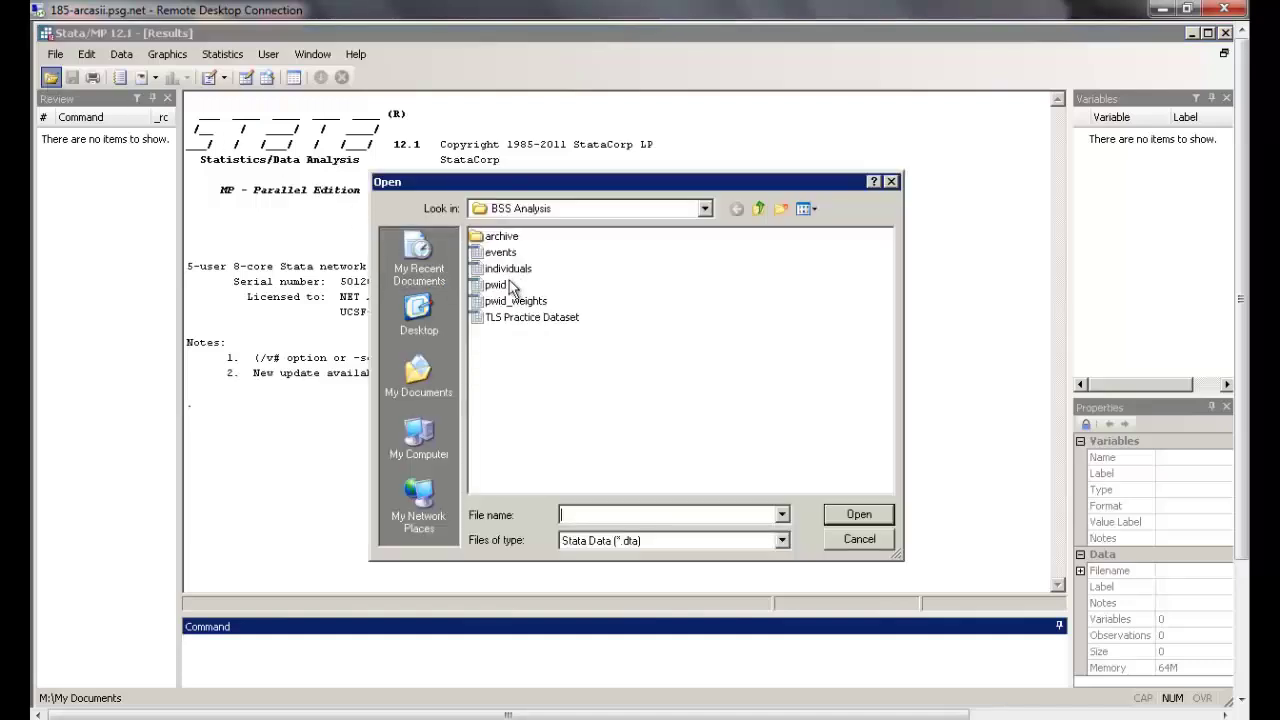
pyautogui.doubleClick(496, 285)
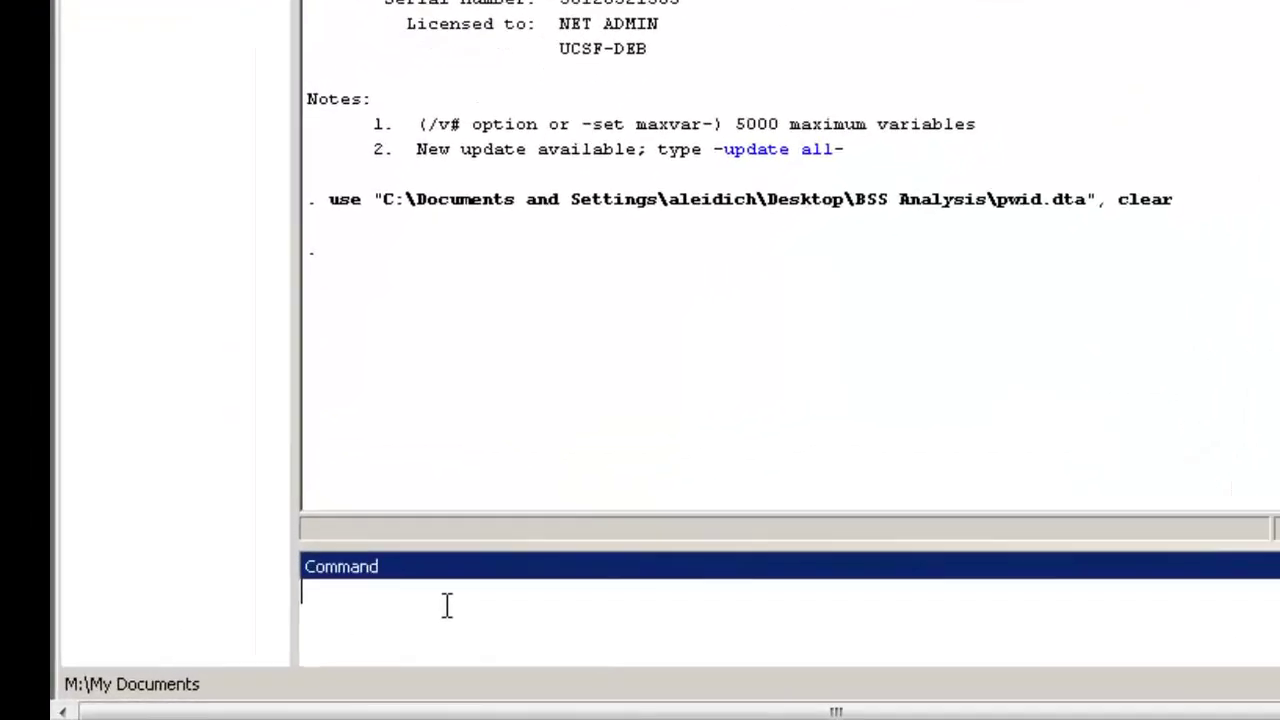
pyautogui.write('svyset id')
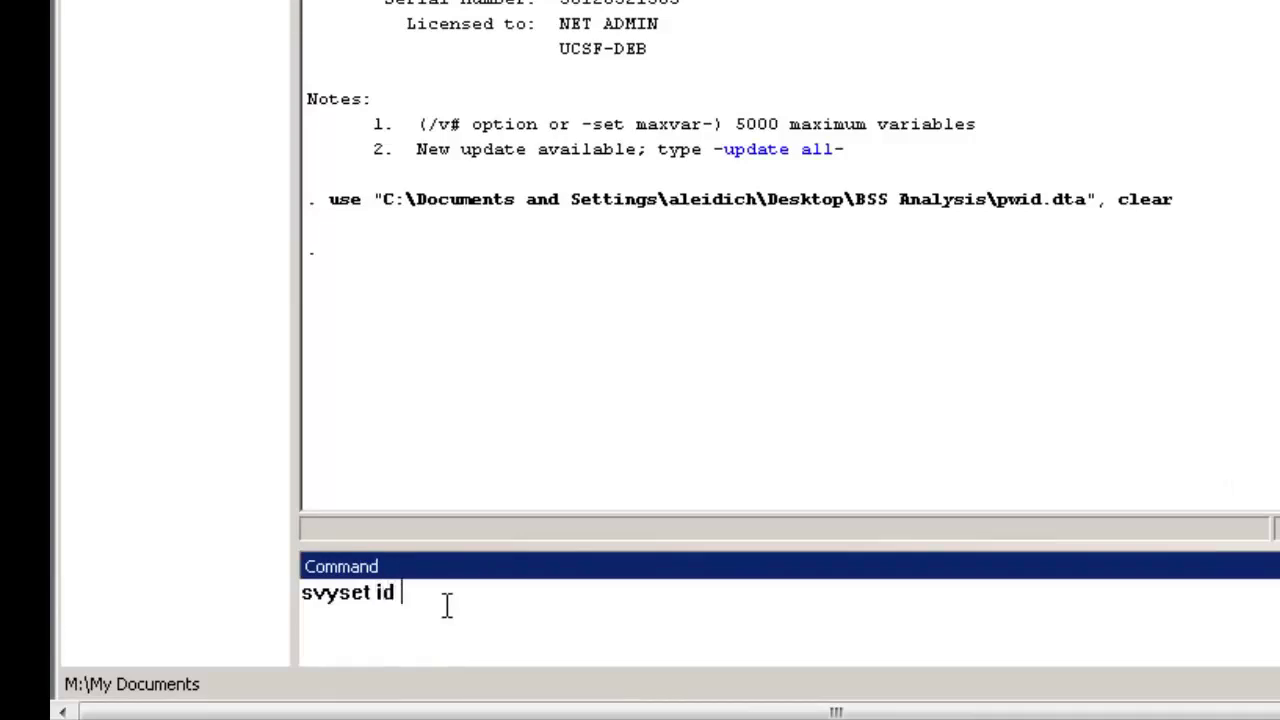
pyautogui.write(' [iweight=weights]')
pyautogui.press('Return')
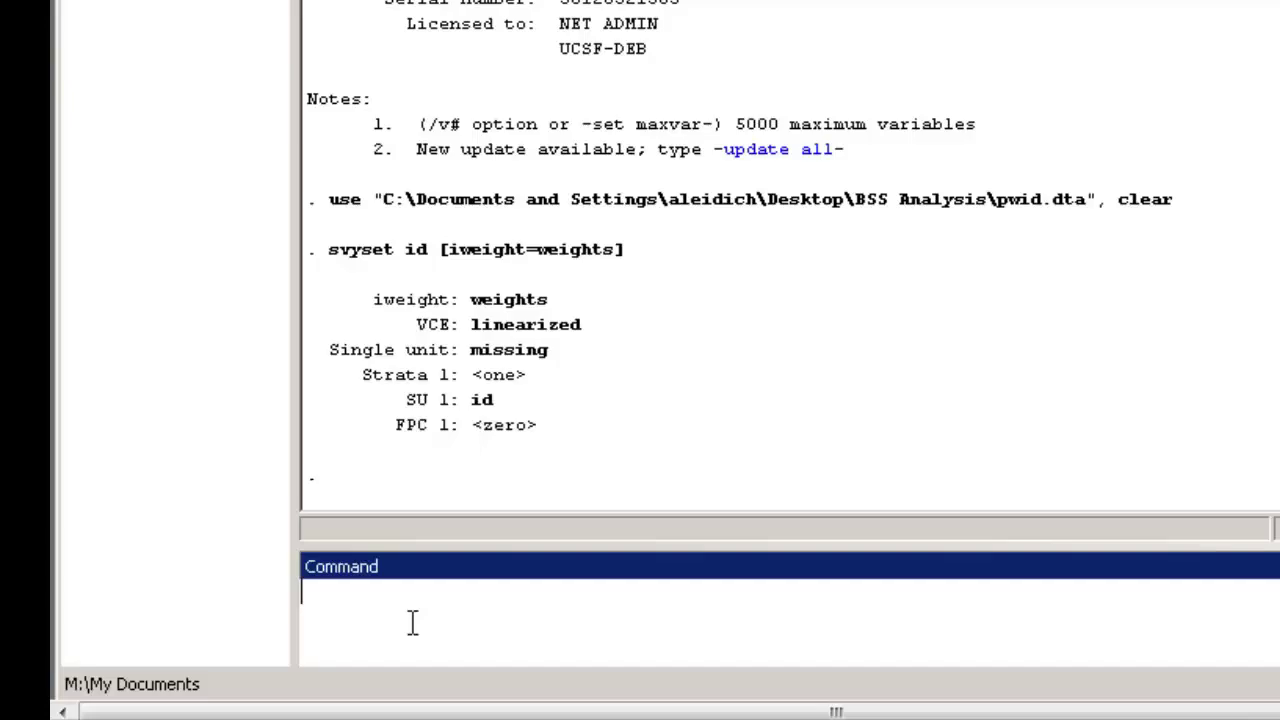
pyautogui.write('browse')
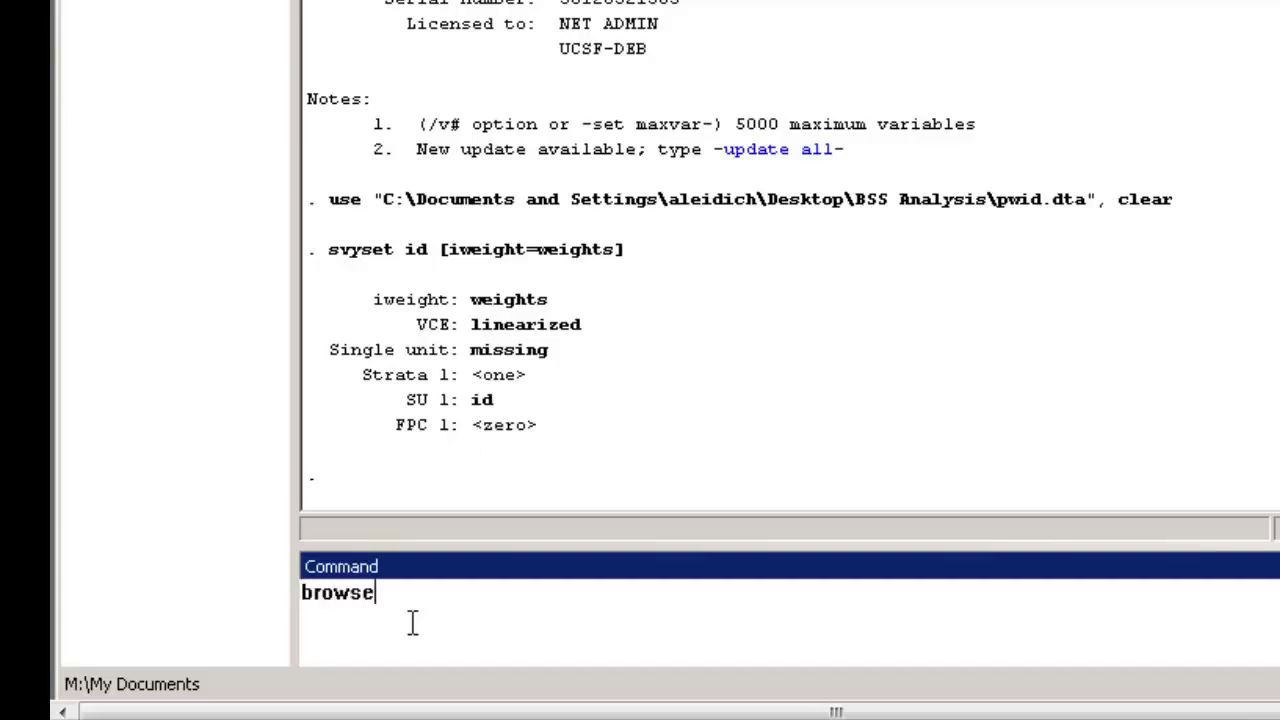
pyautogui.press('Return')
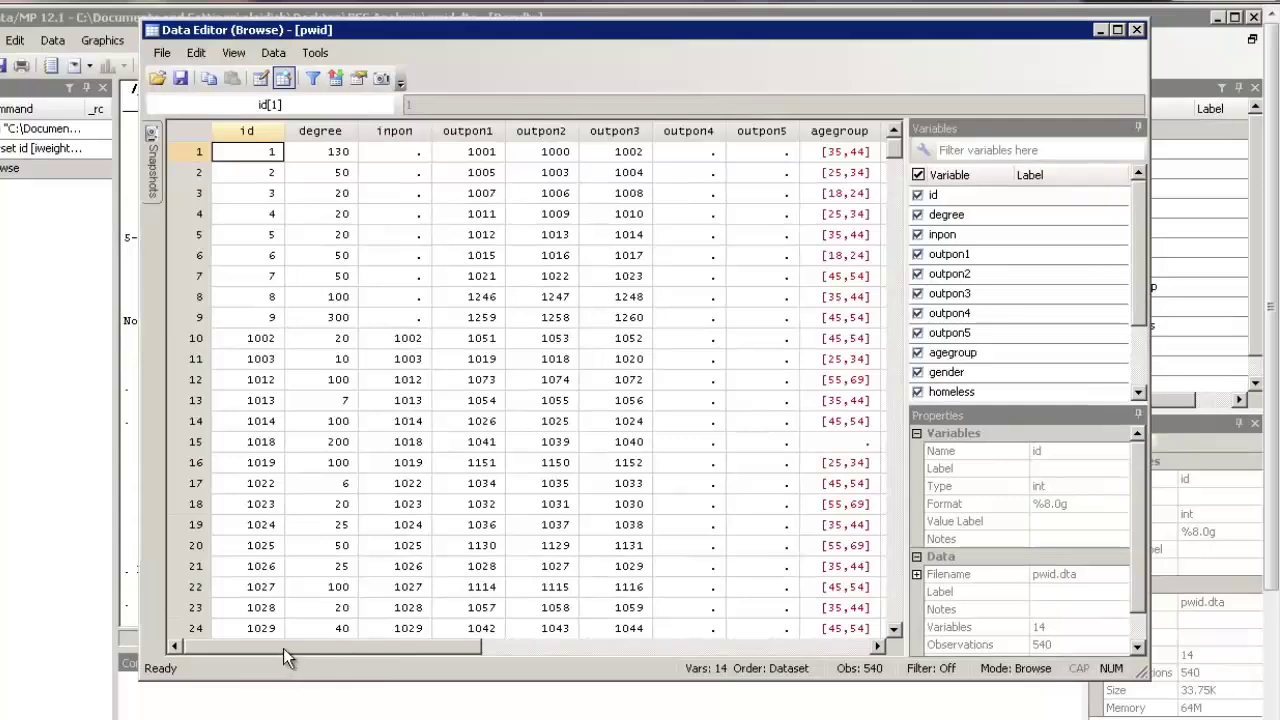
pyautogui.moveTo(283, 648); pyautogui.dragTo(462, 645)
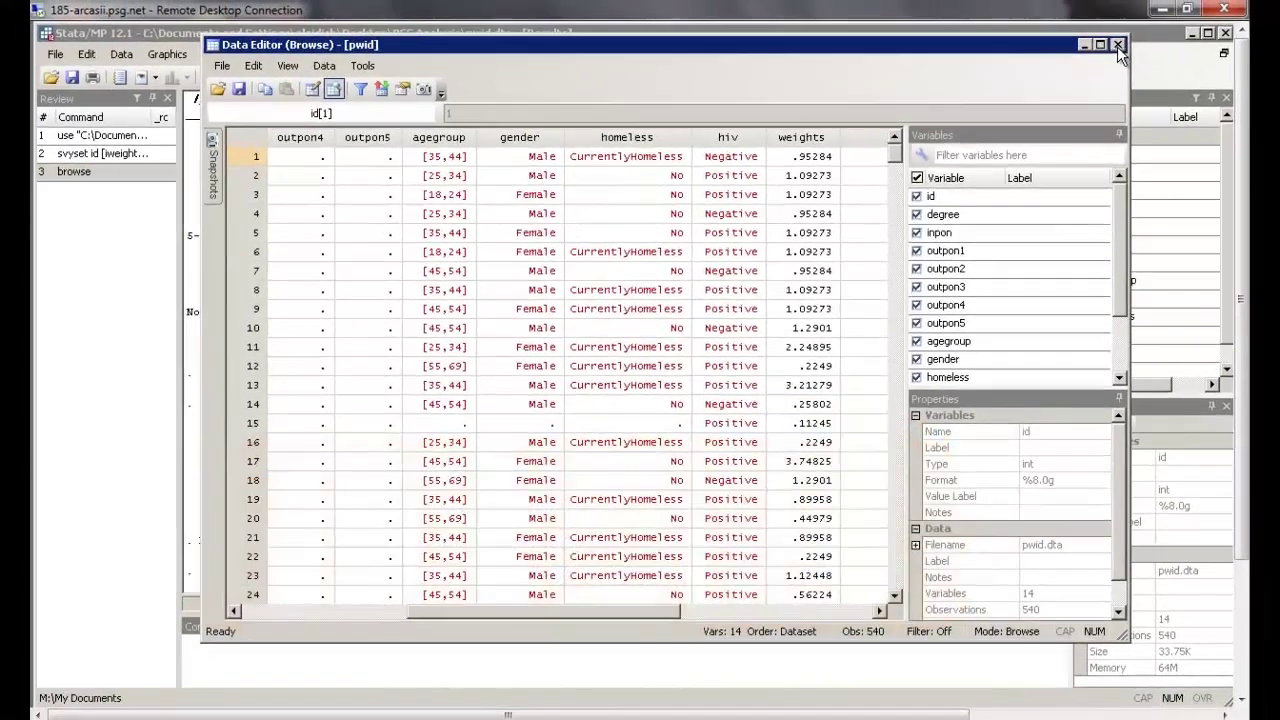
pyautogui.click(1133, 32)
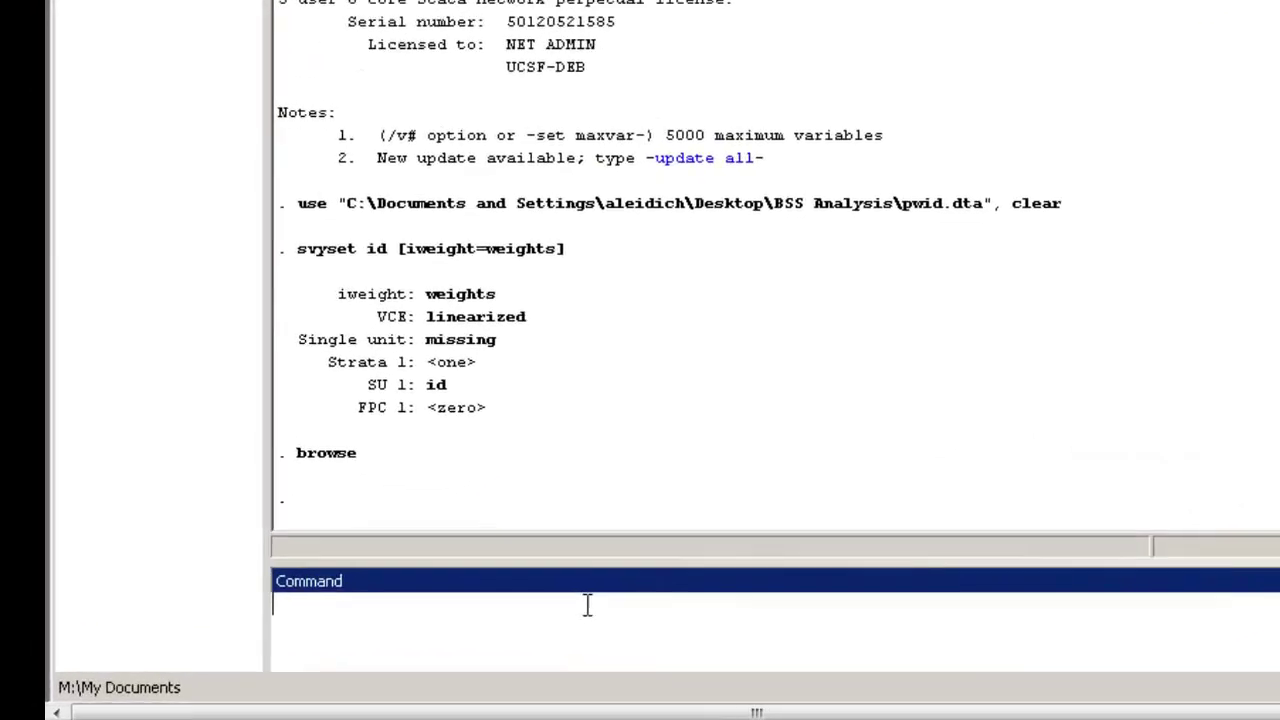
# - Generate hiv01 as 1 where hiv equals "Positive", 0 otherwise
pyautogui.write('gen')
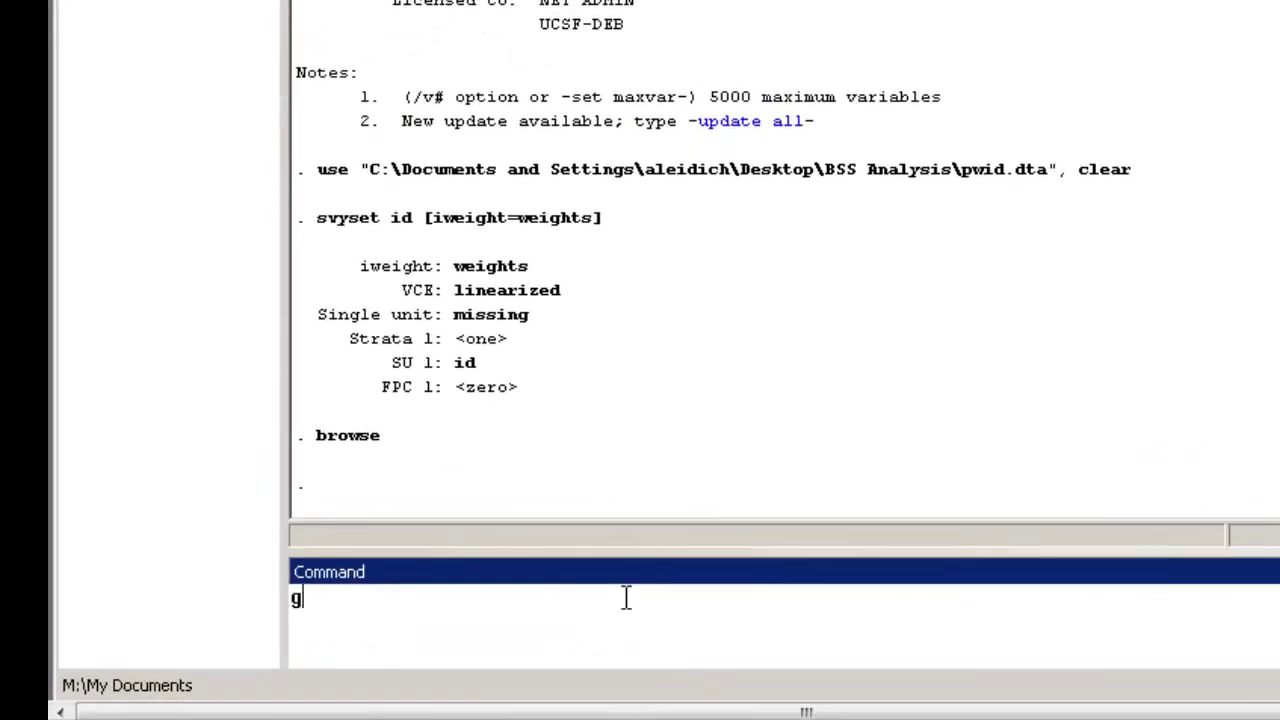
pyautogui.write('erate hiv')
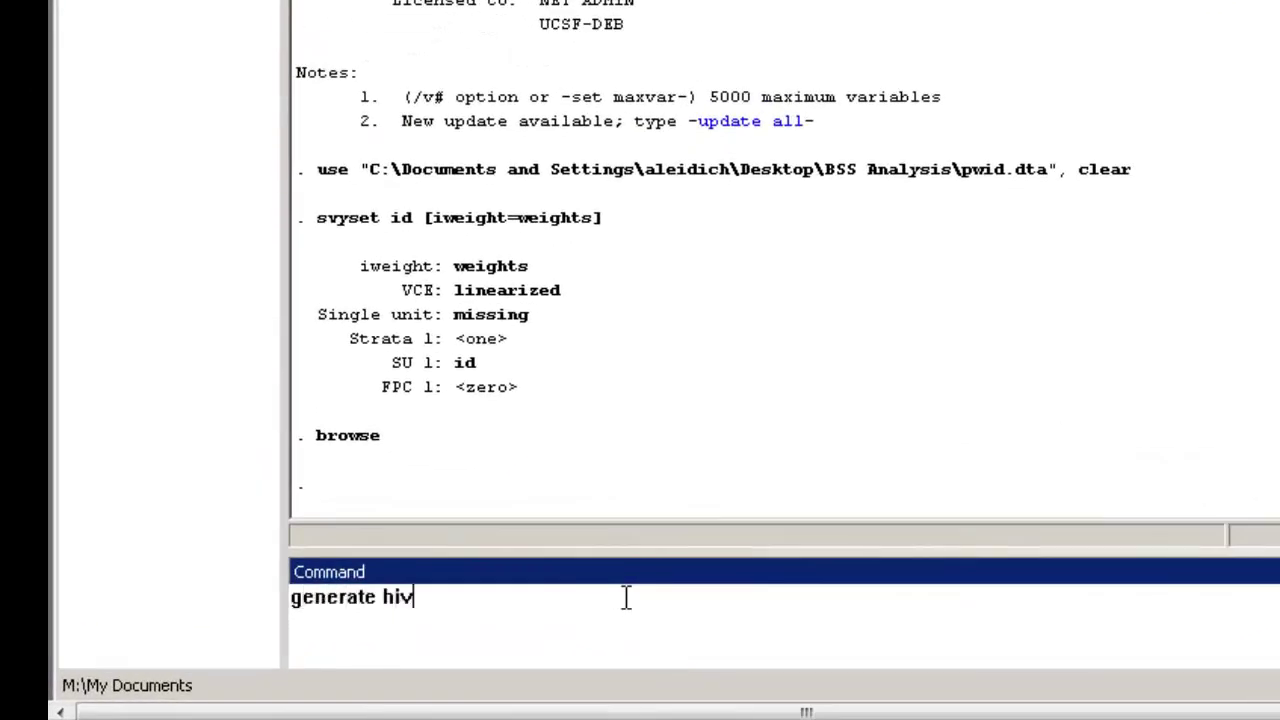
pyautogui.write('01=(hiv=="Pos')
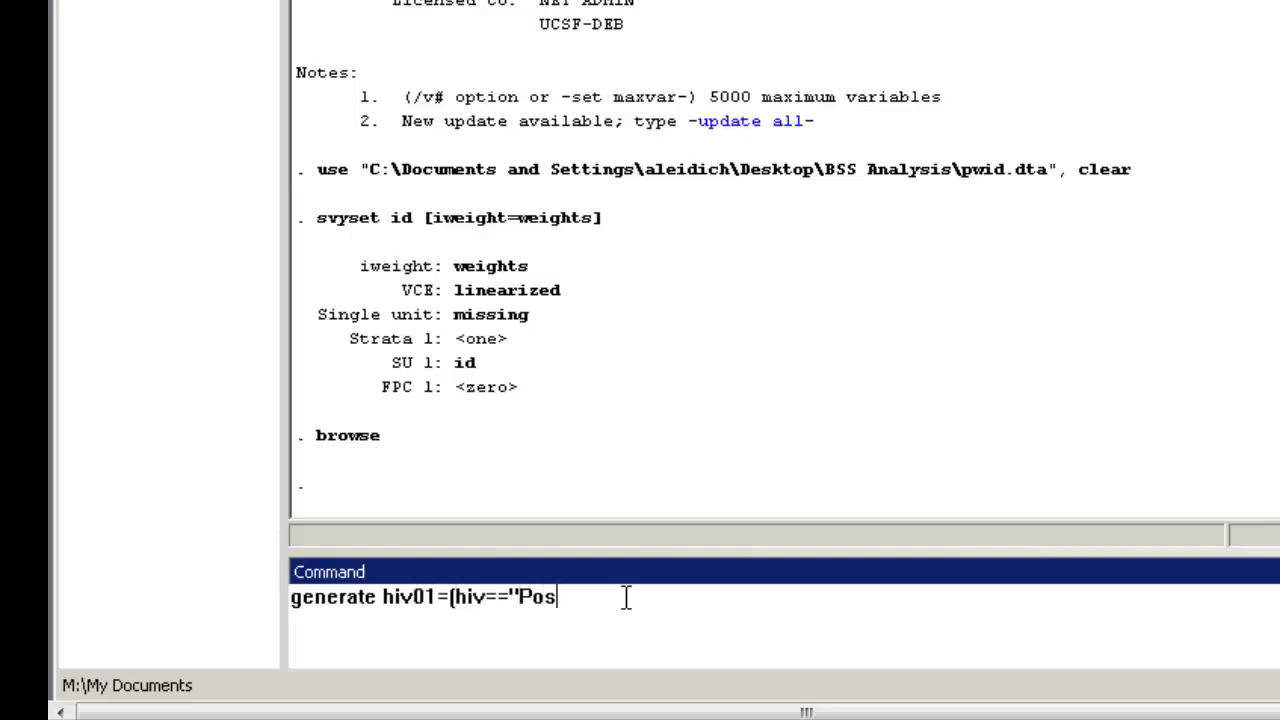
pyautogui.write('itive")')
pyautogui.press('Return')
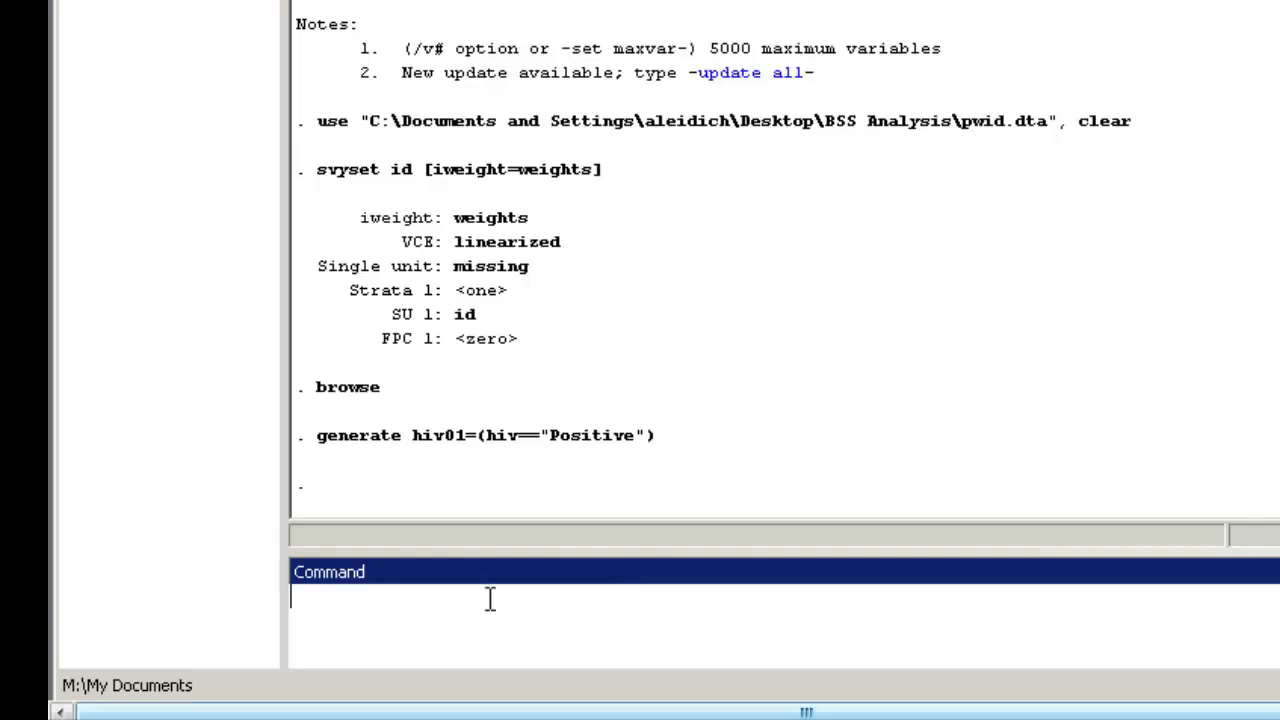
# - Blank the "." values in homeless and agegroup, and set "No" as homeless's omitted category
pyautogui.write('replace ')
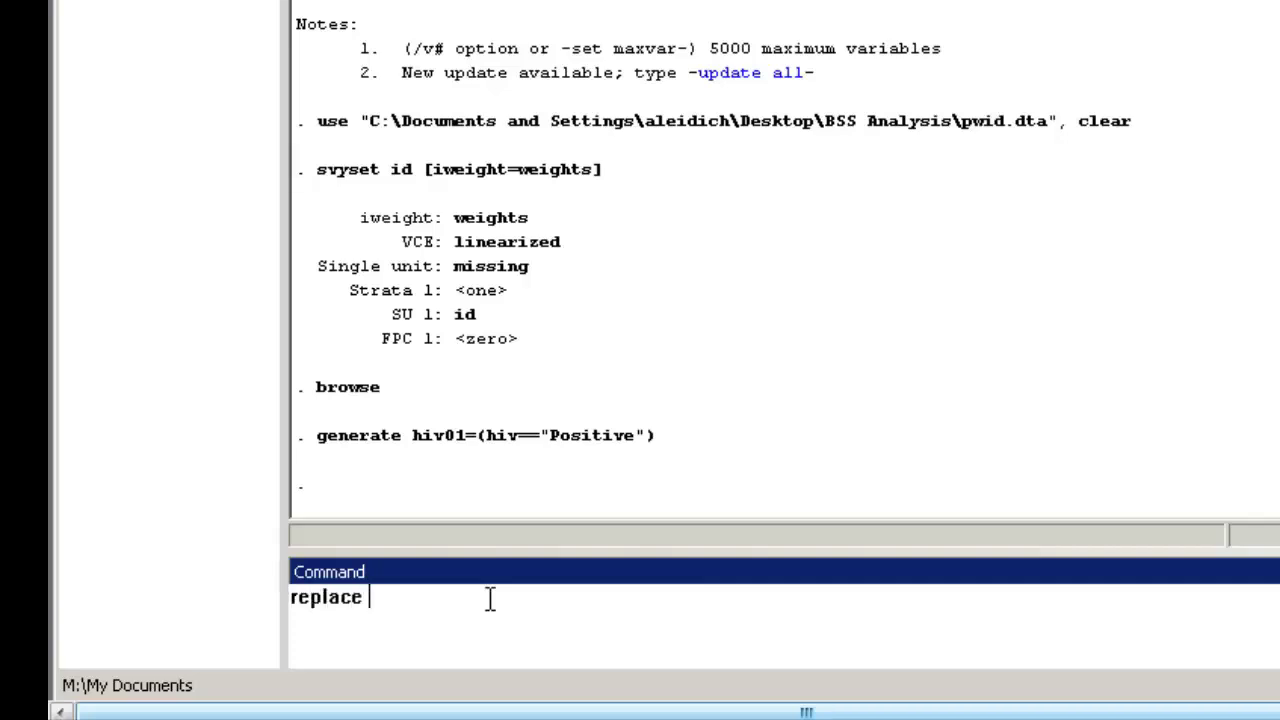
pyautogui.write('homeless')
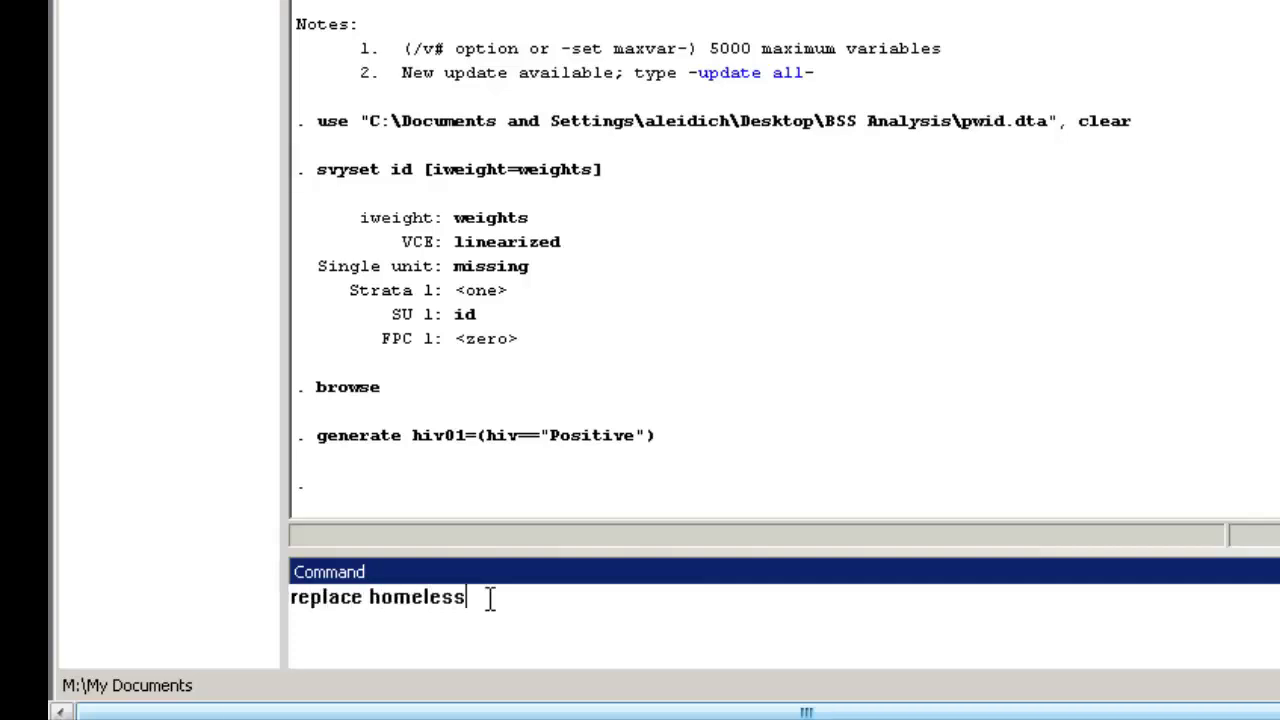
pyautogui.write('="" if homeless')
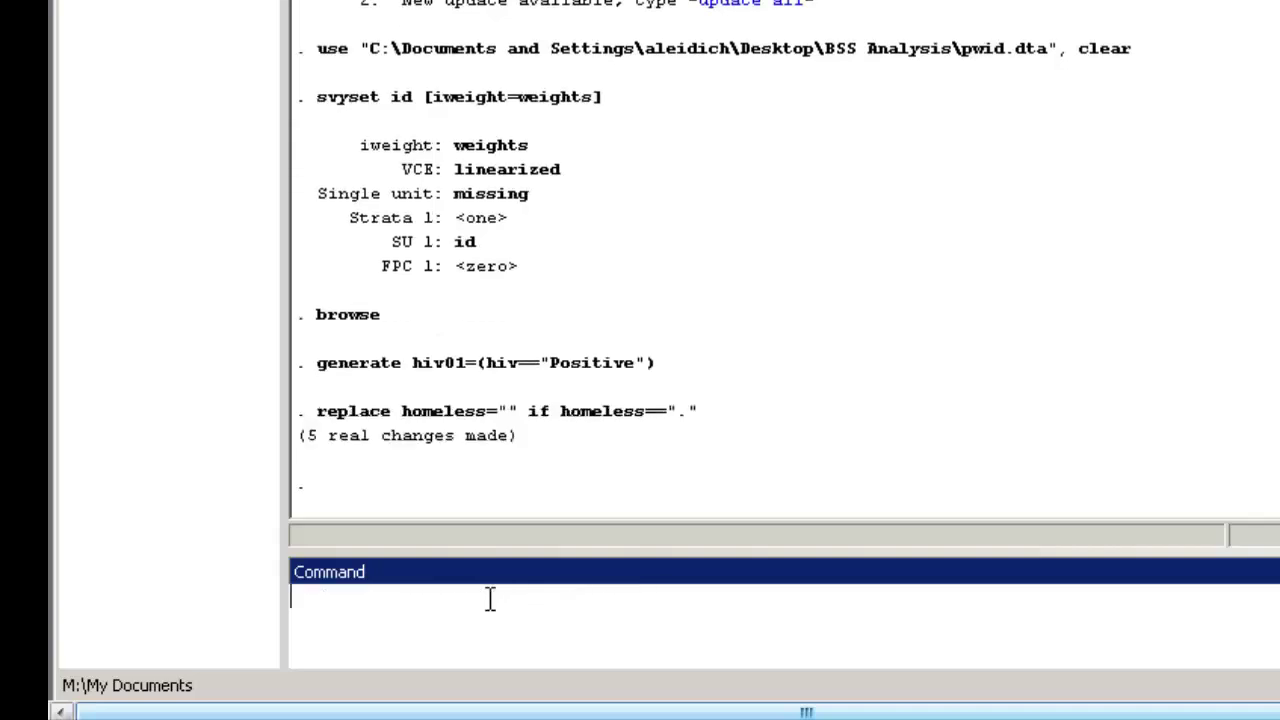
pyautogui.write('replace')
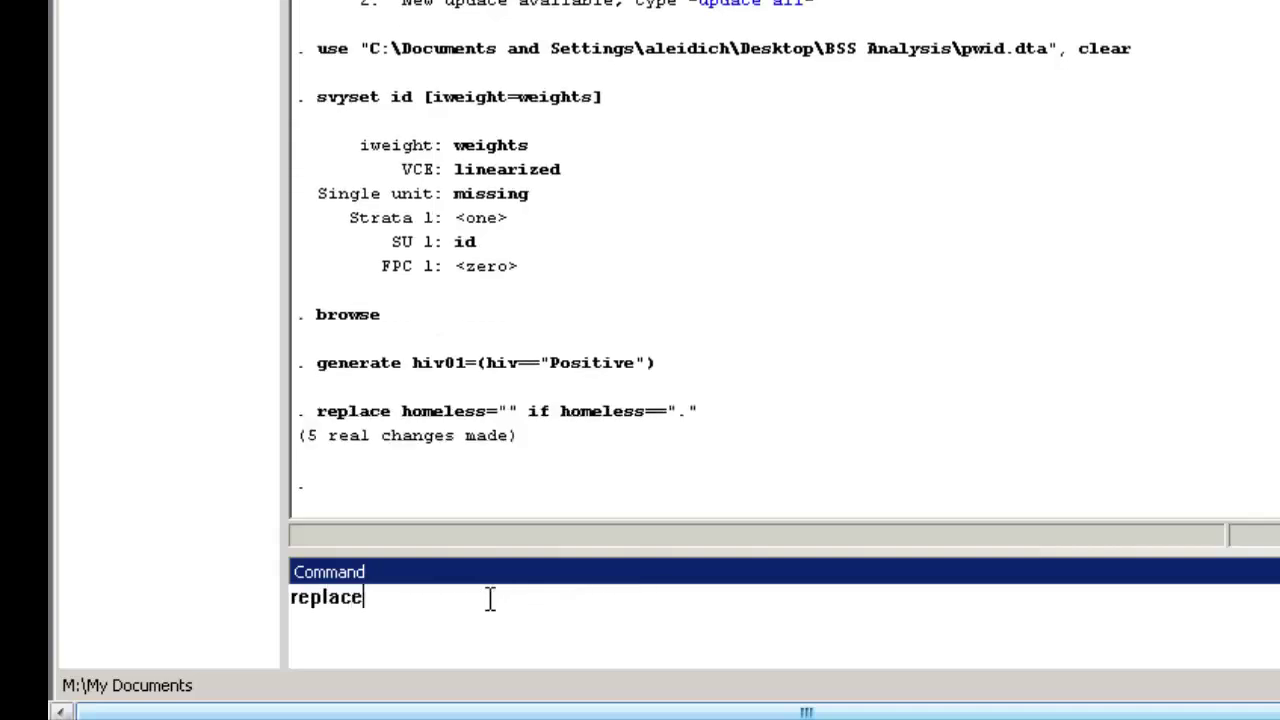
pyautogui.write(' agegroup ')
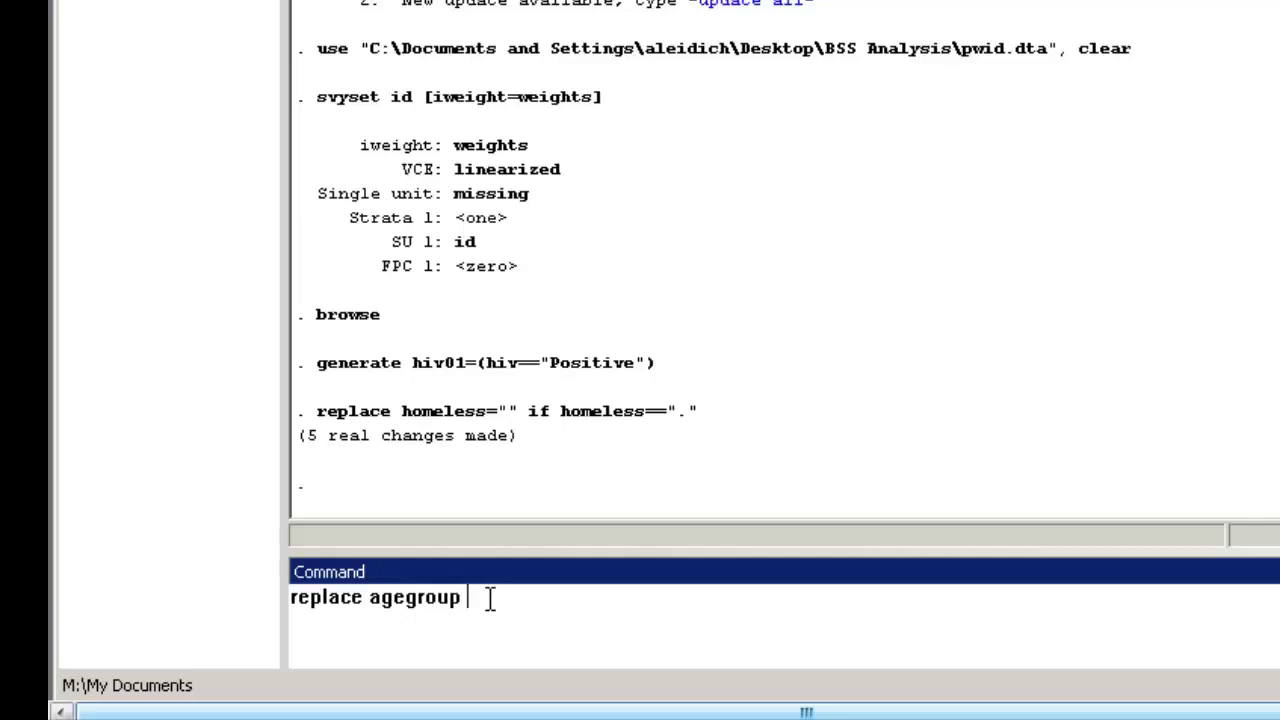
pyautogui.write('="" if agegroup=="."')
pyautogui.press('Return')
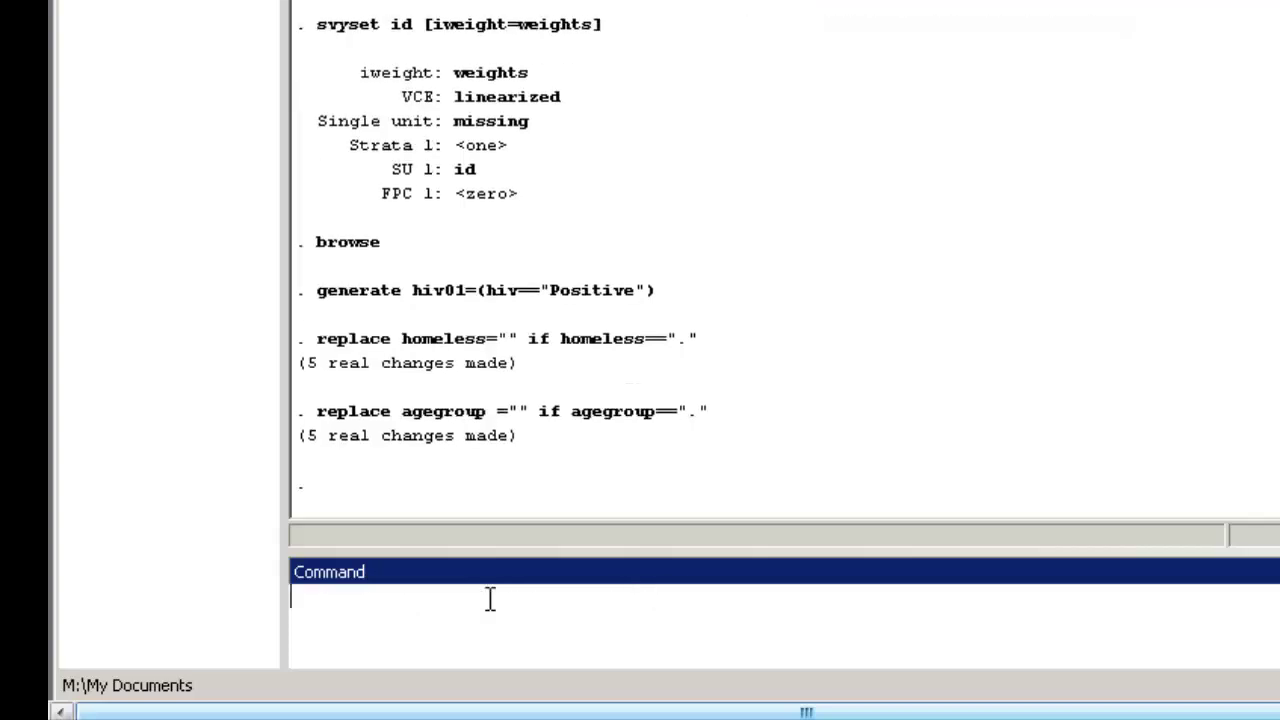
pyautogui.write('char homeless [omit')
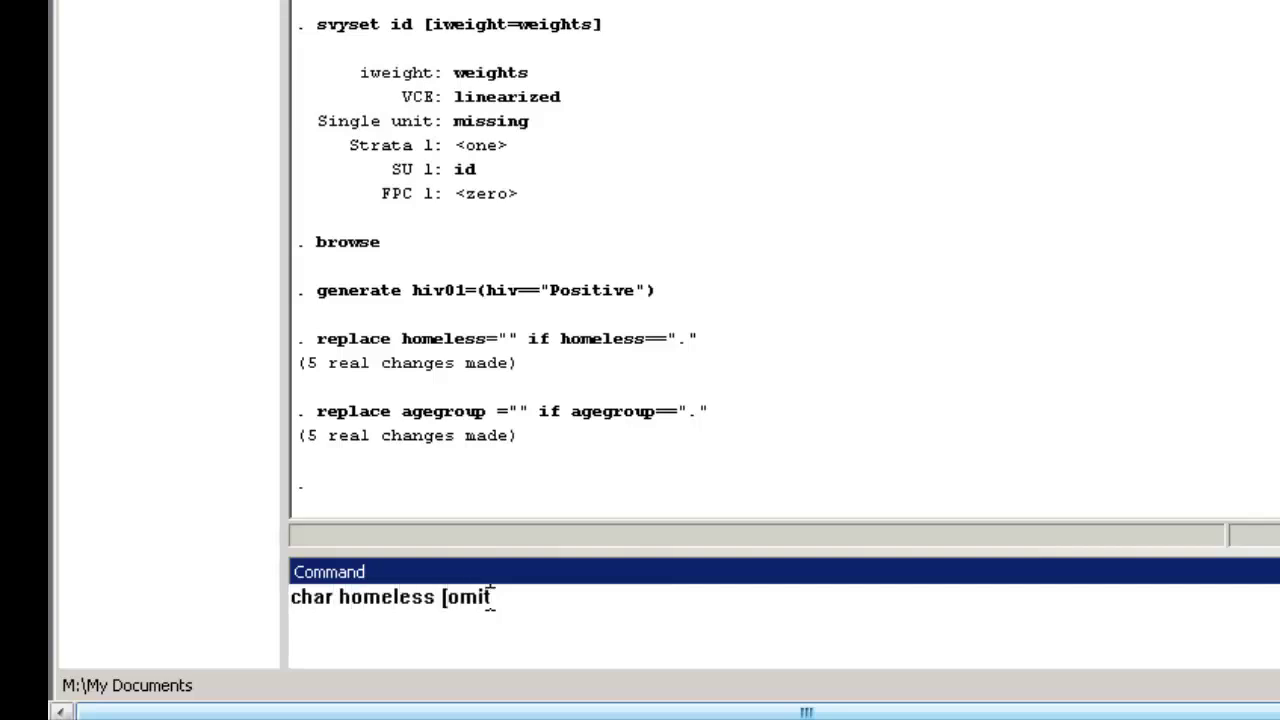
pyautogui.write('] "No"')
pyautogui.press('Return')
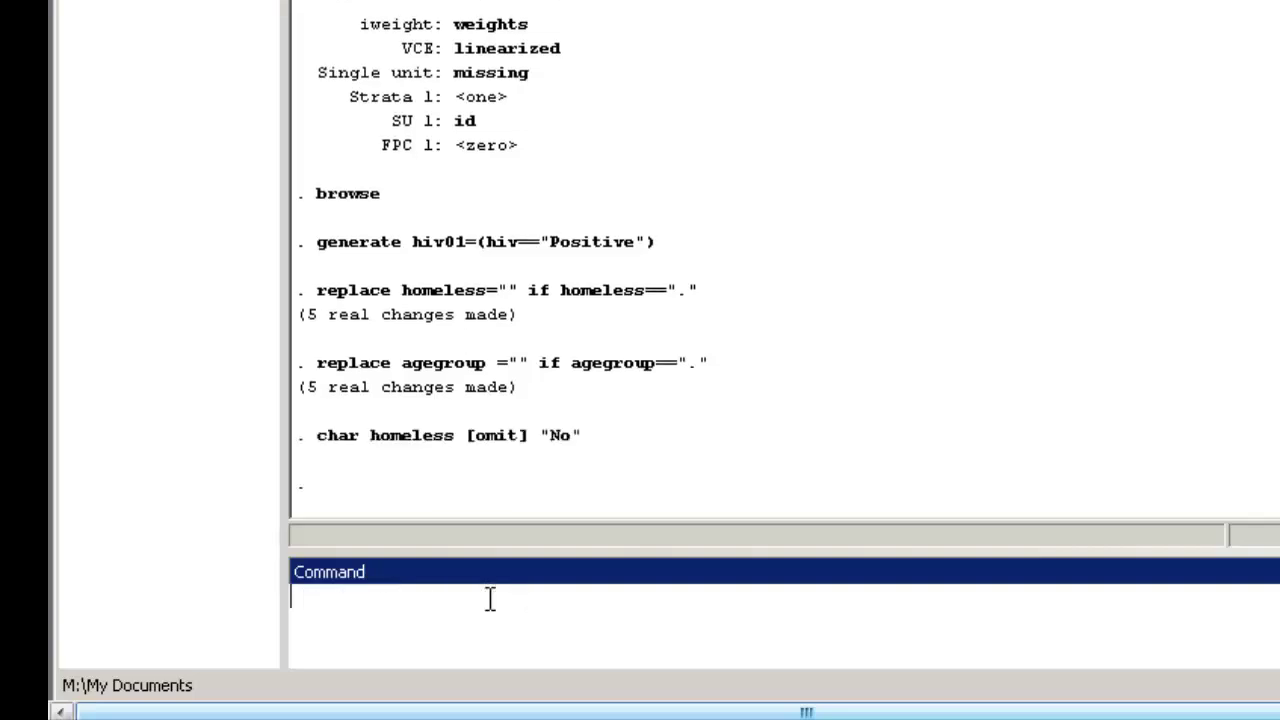
# - Run xi:svy:logistic hiv01 i.homeless, giving a homeless odds ratio of 2.05 (p=0.035)
pyautogui.write('xi:svy:logistic ')
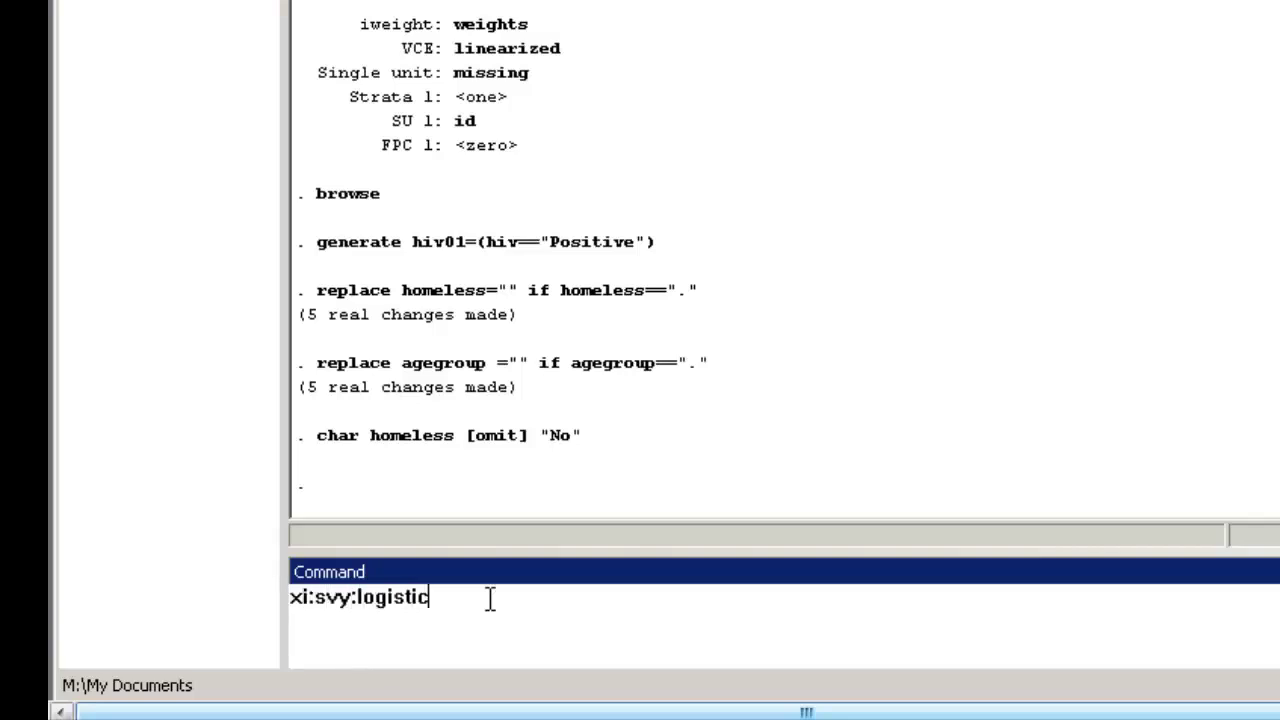
pyautogui.write('hiv01 i.homeless')
pyautogui.press('Return')
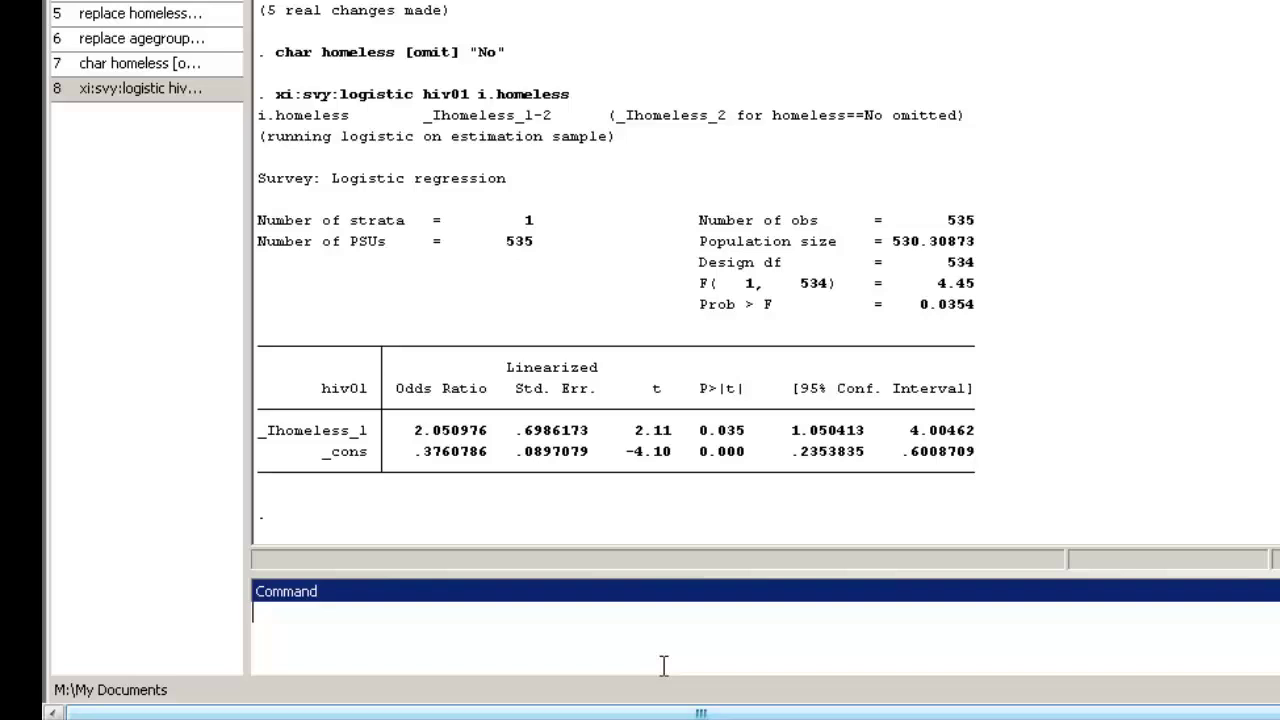
# - Run xi:svy:logistic hiv01 i.homeless i.agegroup, giving a homeless odds ratio of 2.06
pyautogui.write('xi:svy:logistic hiv01 ')
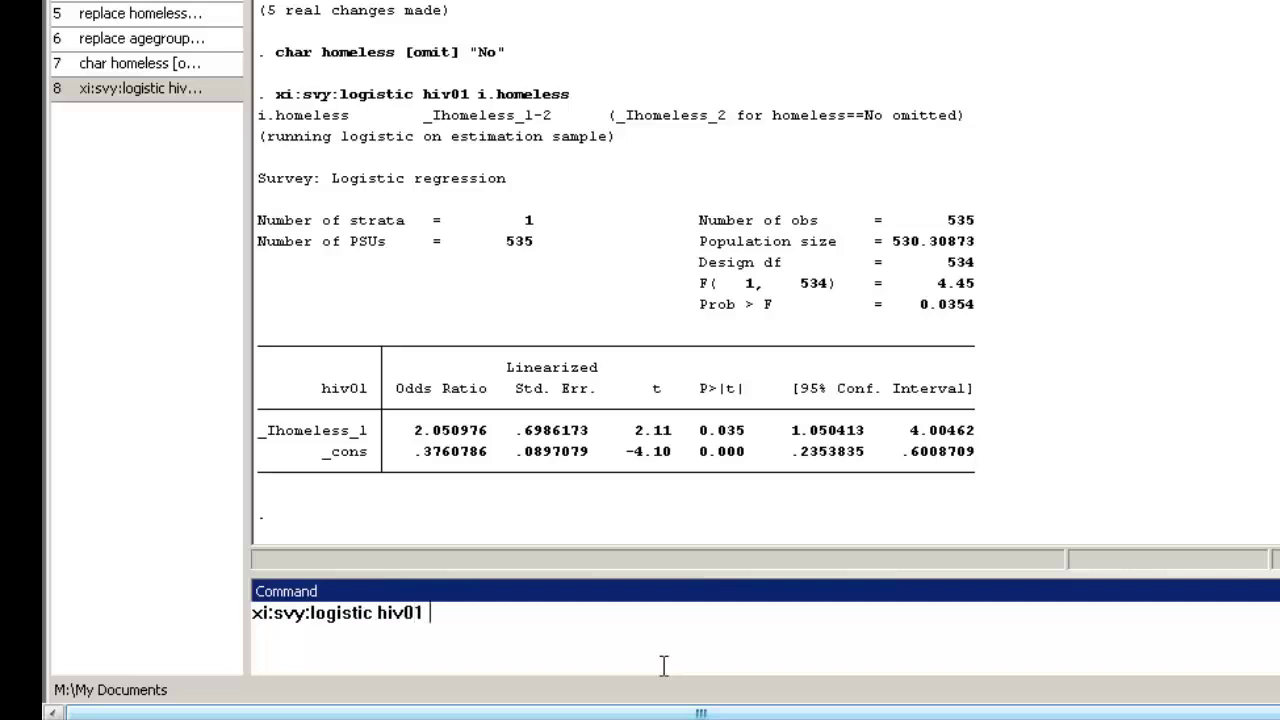
pyautogui.write('i.homeless')
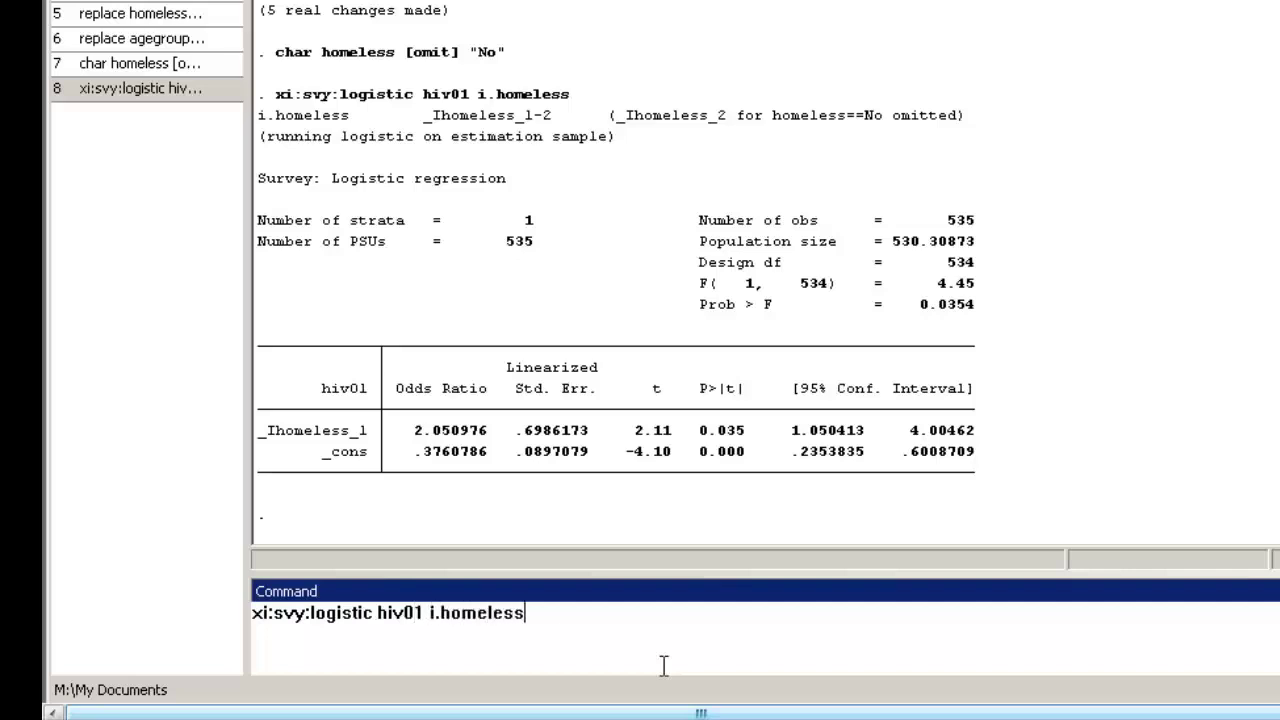
pyautogui.write(' i.agegroup')
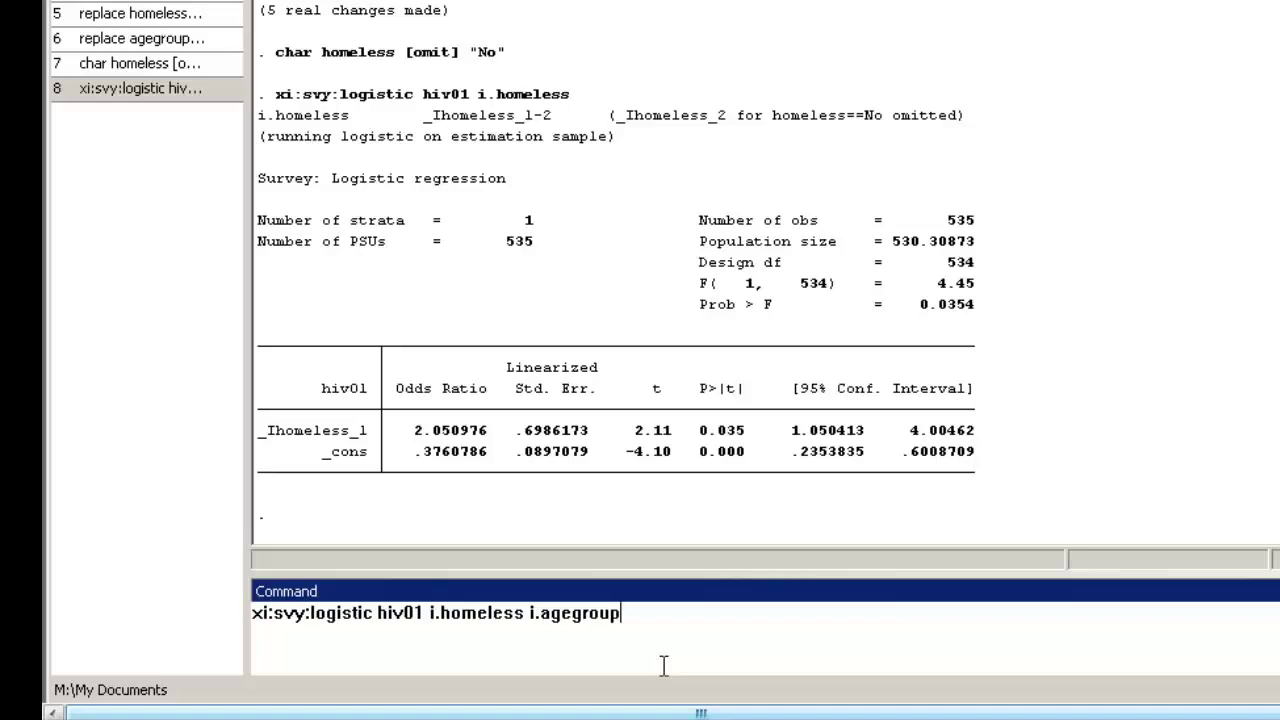
pyautogui.press('Return')
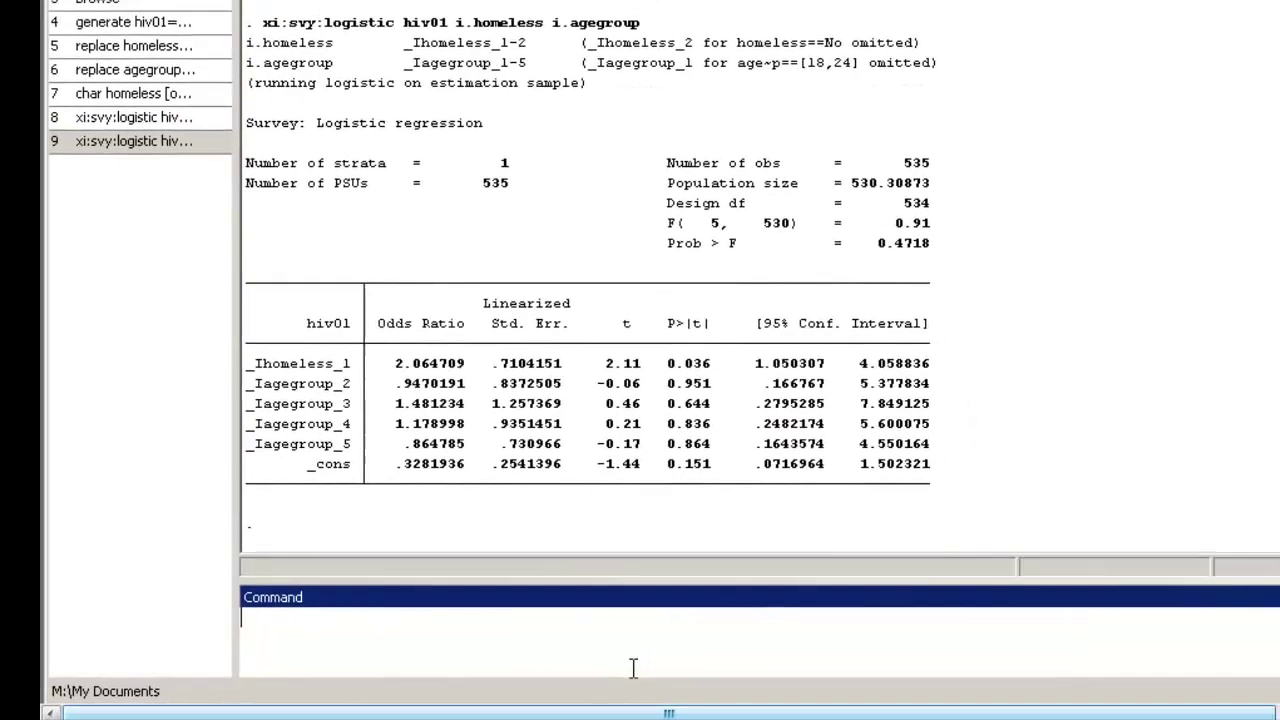